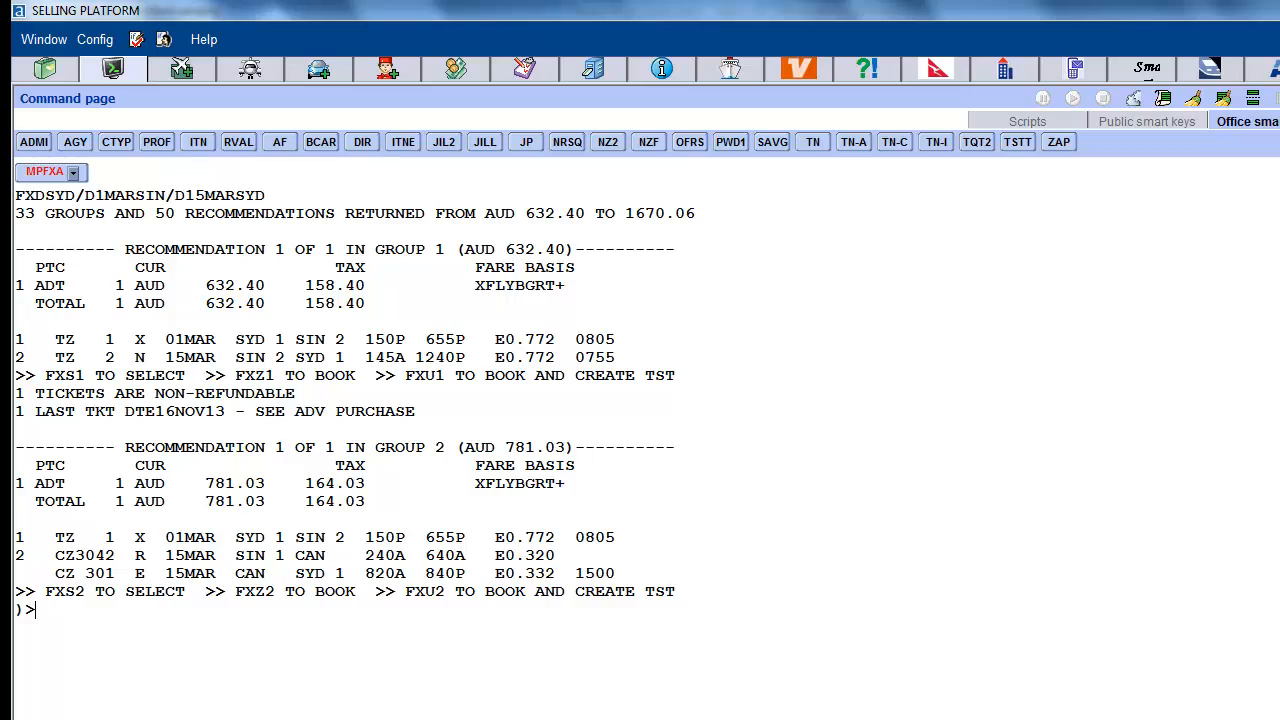
# Page forward through the Sydney–Singapore fare recommendations to group 6 and display that group's options with FXS6.
pyautogui.write('M')
pyautogui.write('D')
pyautogui.press('Return')
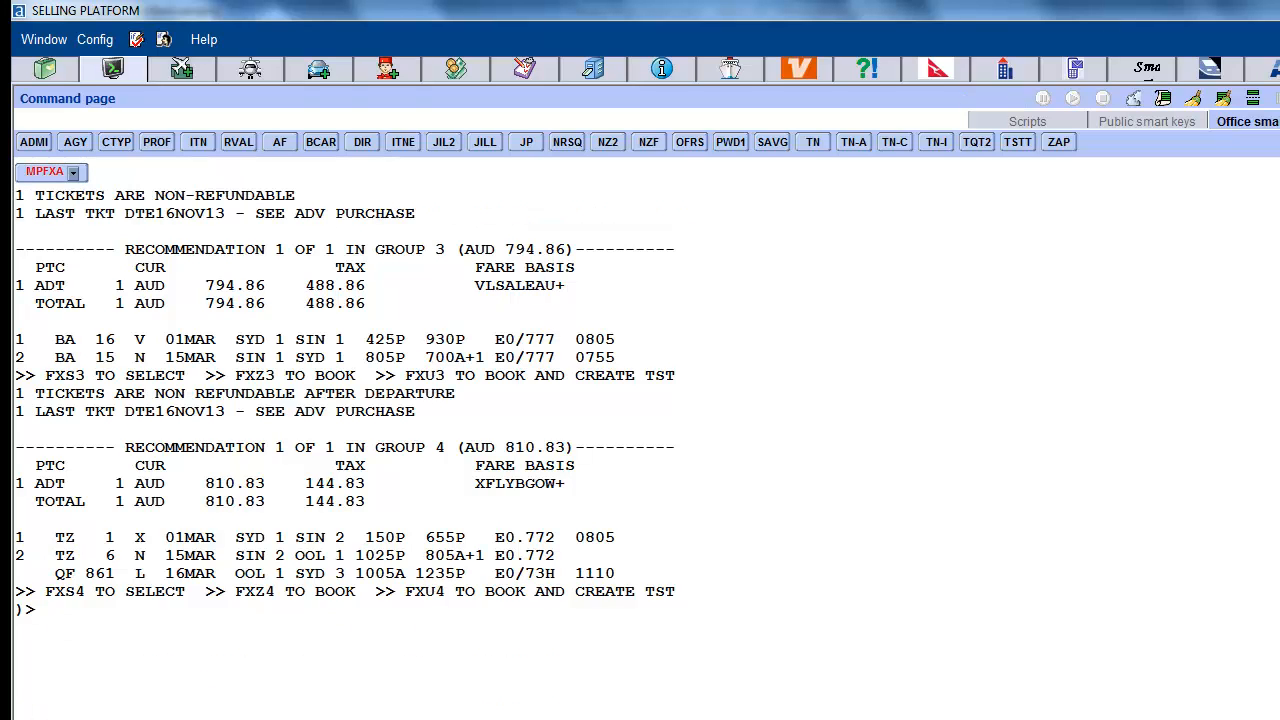
pyautogui.write('MD')
pyautogui.press('Return')
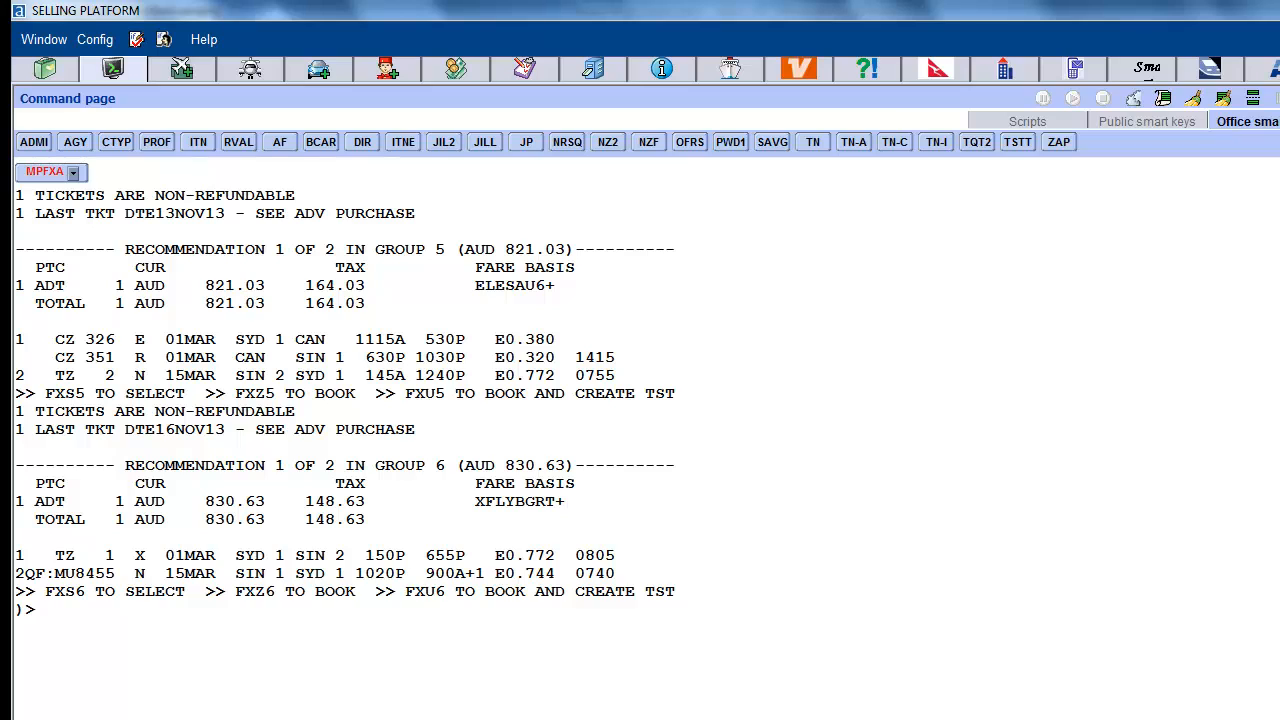
pyautogui.write('FXS6')
pyautogui.press('Return')
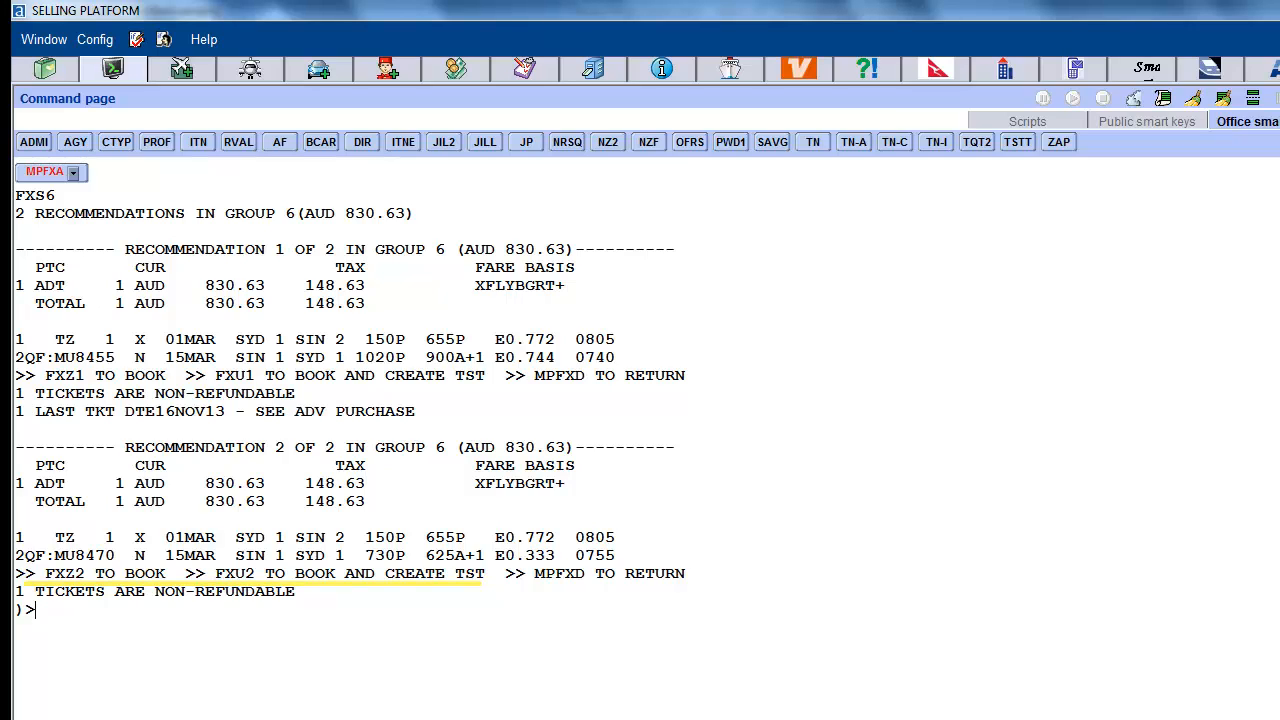
# Book recommendation 2 of group 6 with FXZ2, without creating a TST, and redisplay the booking record.
pyautogui.write('FXZ2')
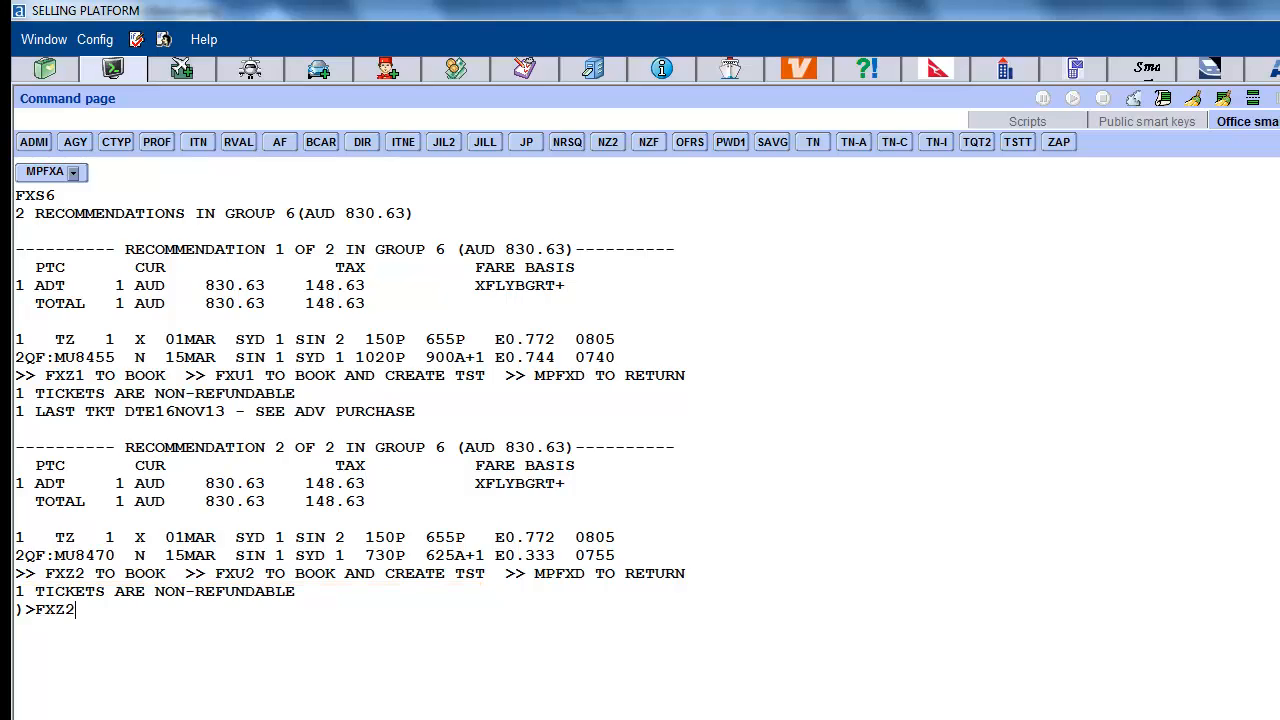
pyautogui.press('Return')
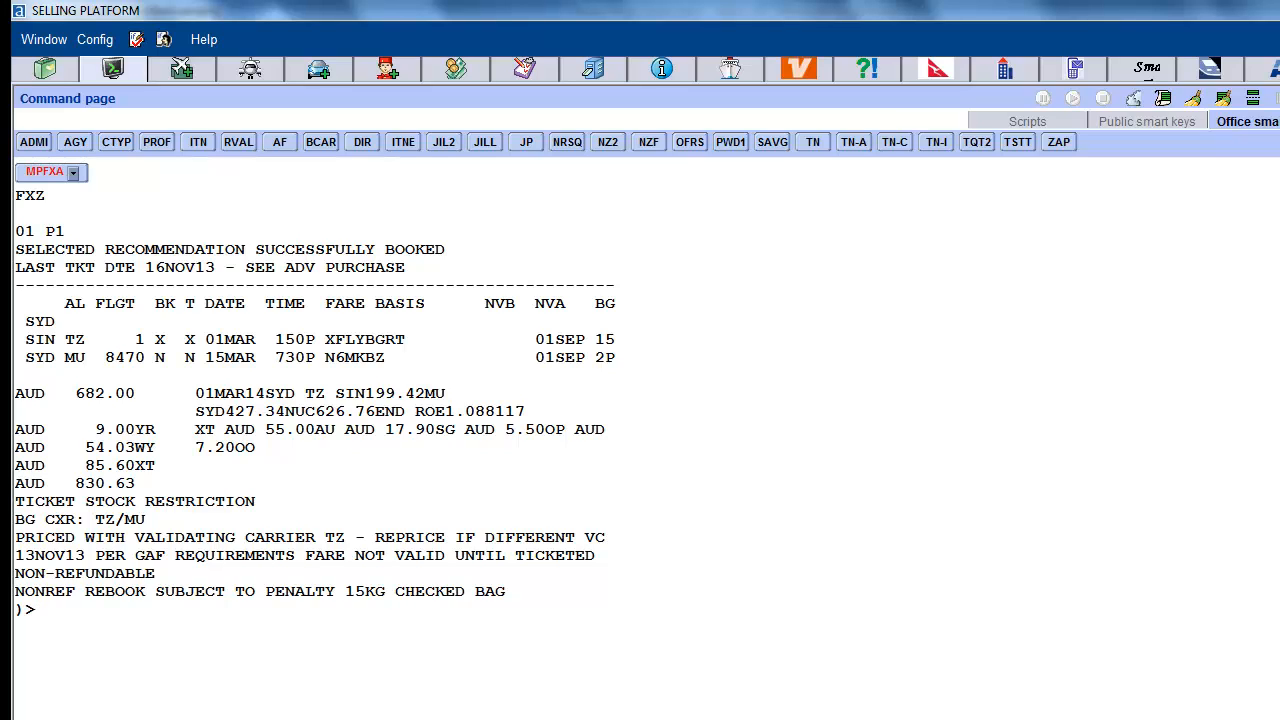
pyautogui.write('RT')
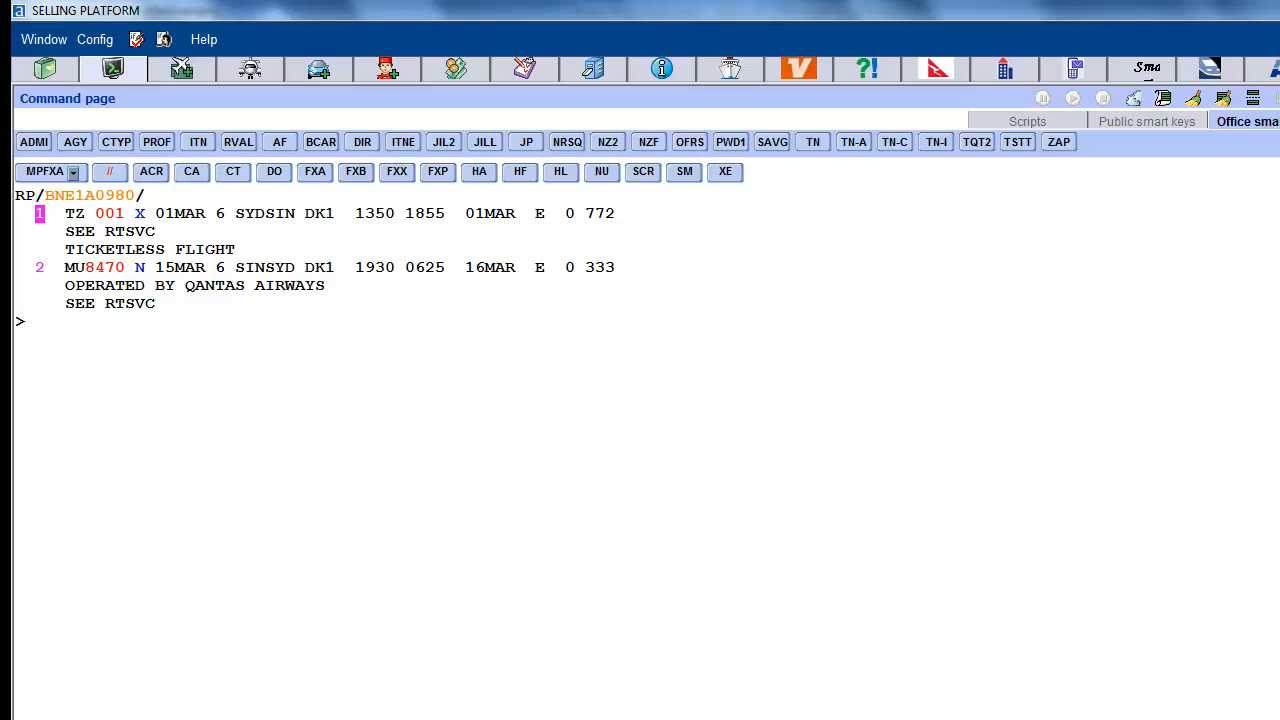
# Add the single passenger's name and title to the Sydney–Singapore booking and price the itinerary with FXP.
pyautogui.write('NM1PERSON/TRAVELLING MR')
pyautogui.press('Return')
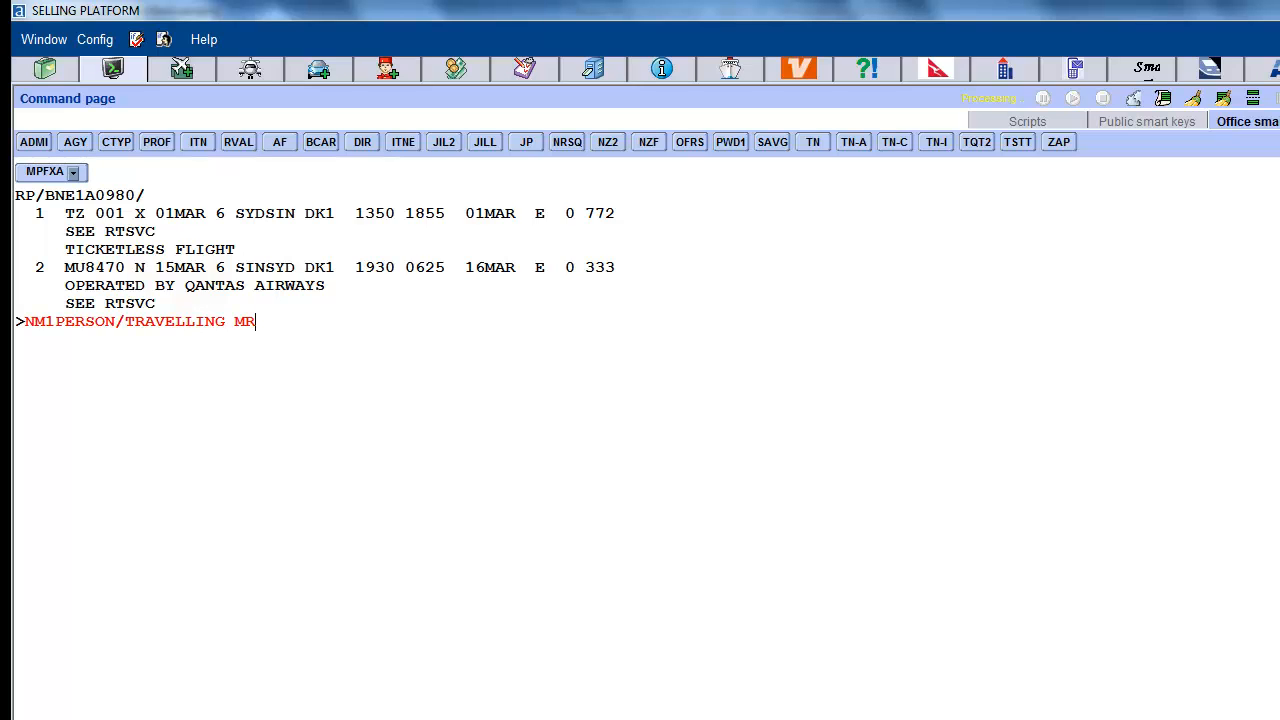
pyautogui.write('FXP')
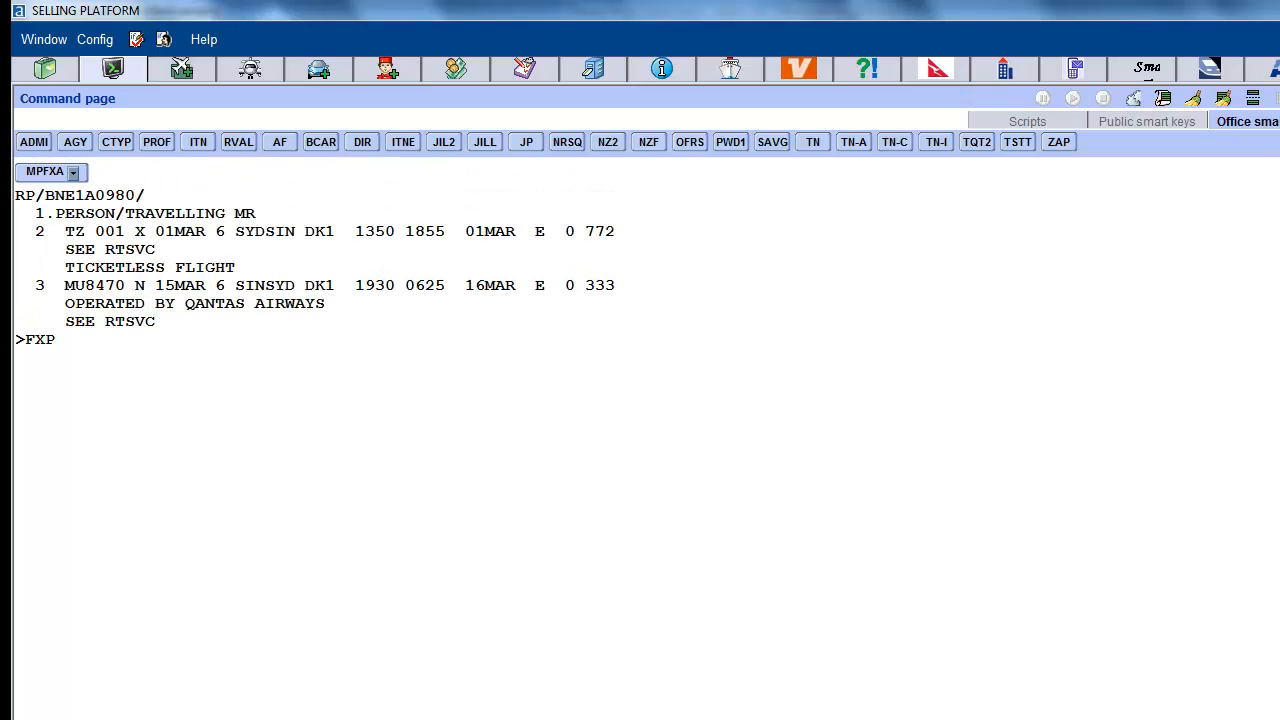
pyautogui.press('Return')
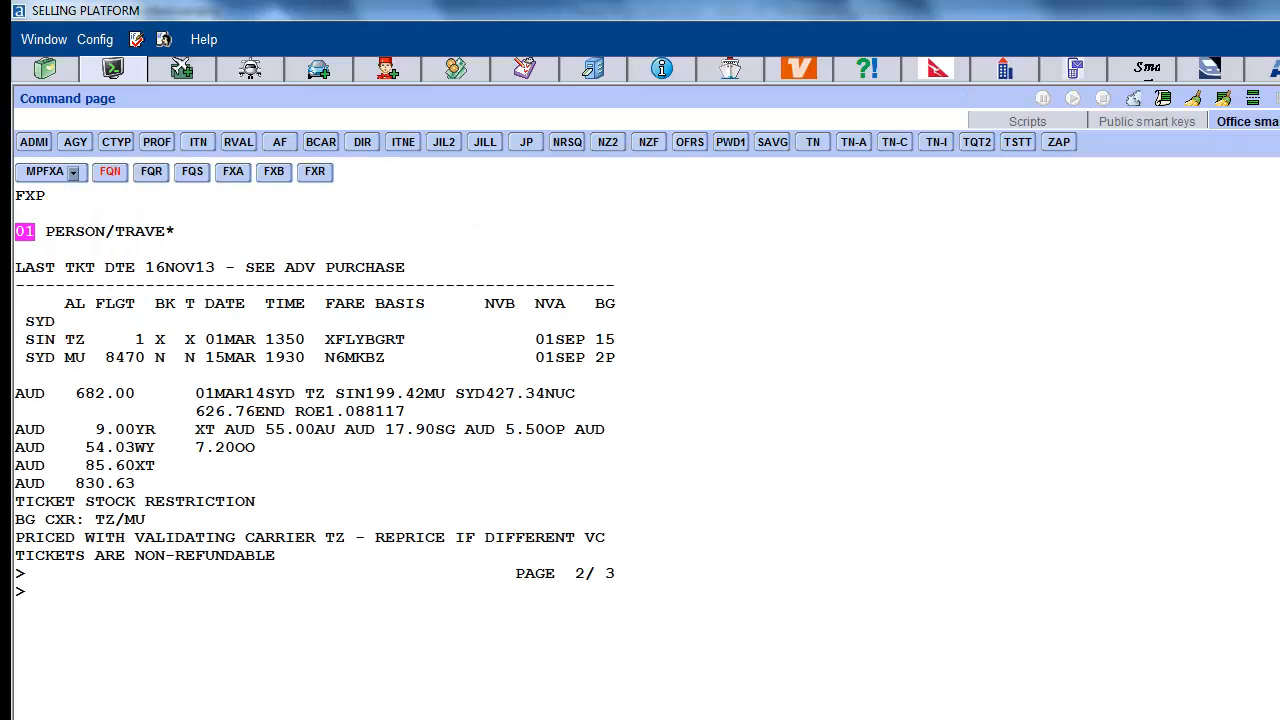
# Display the stored fare record (TST) for the Sydney–Singapore itinerary with TQT, and ignore the booking.
pyautogui.write('TQT')
pyautogui.press('Return')
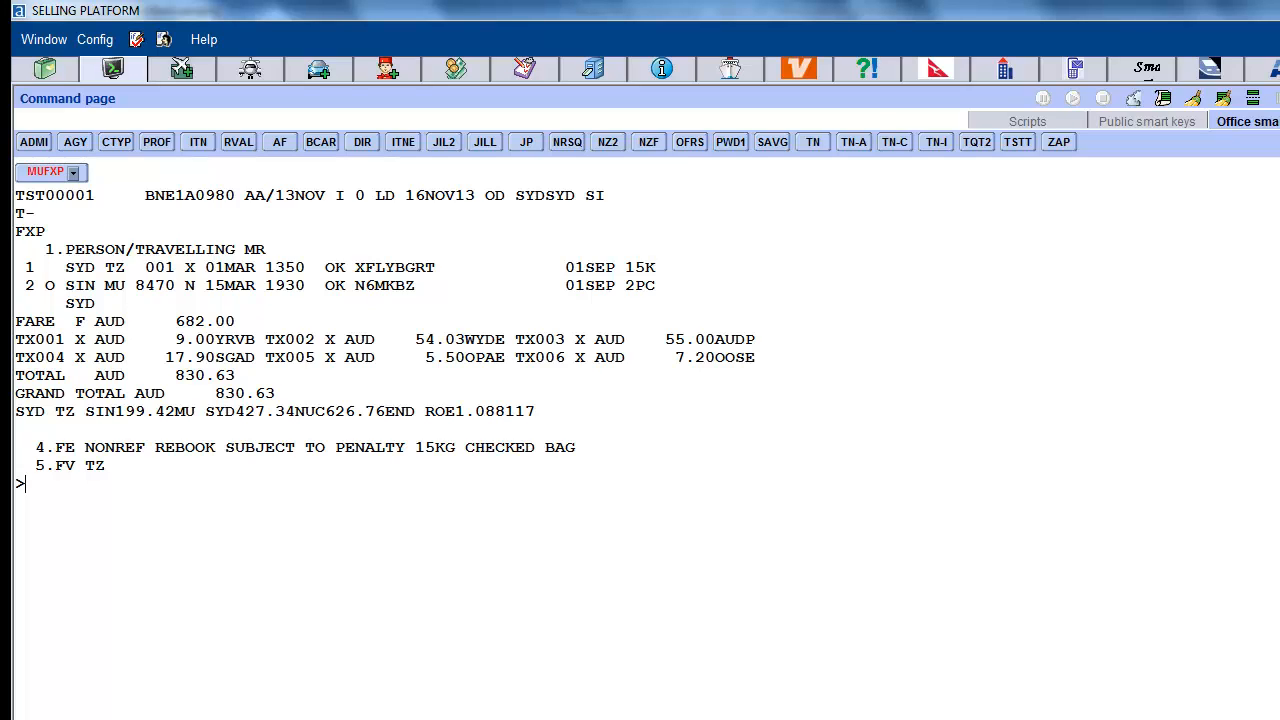
pyautogui.write('IG')
pyautogui.press('Return')
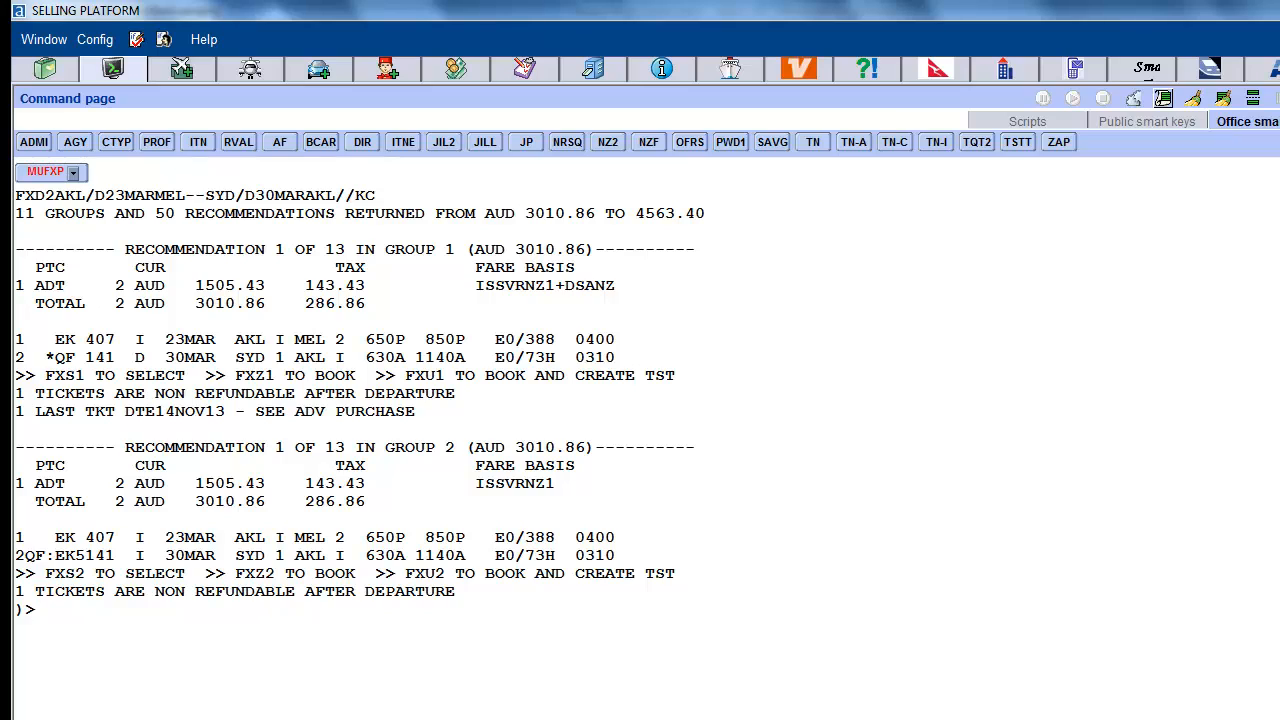
# Enter FXU1 for the first Auckland–Melbourne / Sydney–Auckland recommendation, and return to the fare recommendations with MPFXD.
pyautogui.write('FXU1')
pyautogui.press('Return')
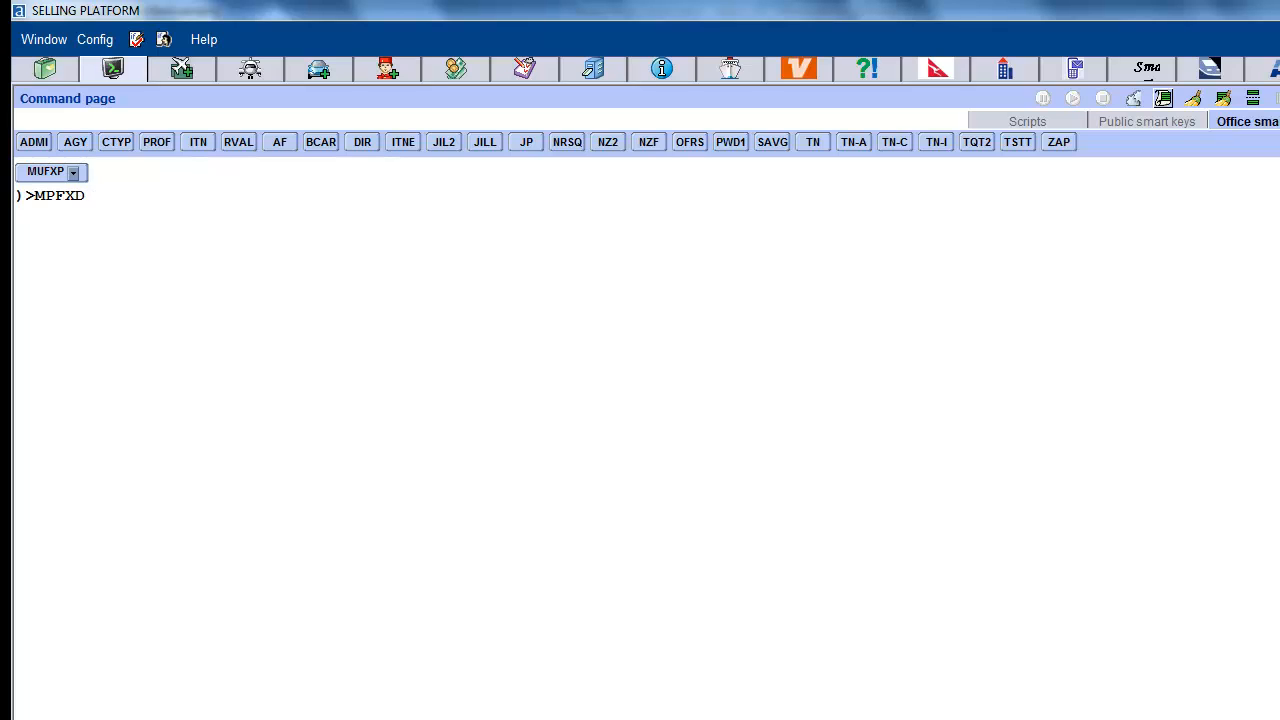
pyautogui.press('Return')
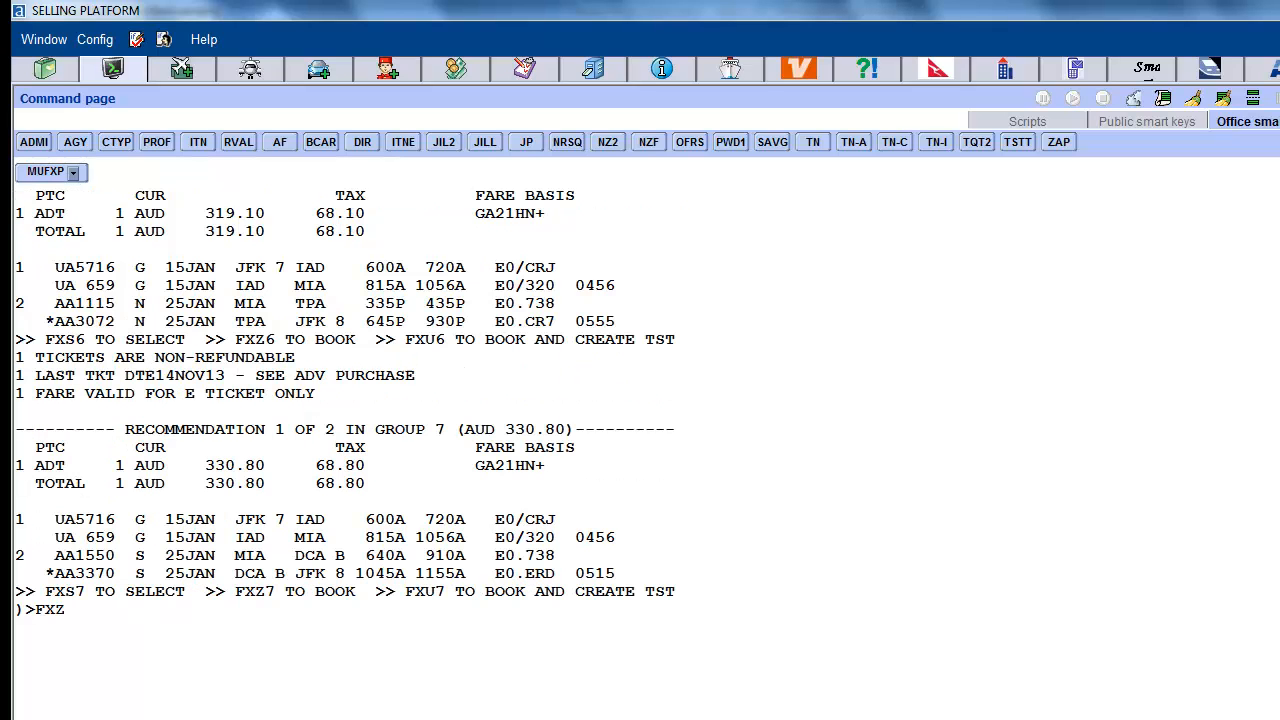
# Book New York–Miami recommendation 7 with FXZ7 and redisplay the booking record.
pyautogui.write('7')
pyautogui.press('Return')
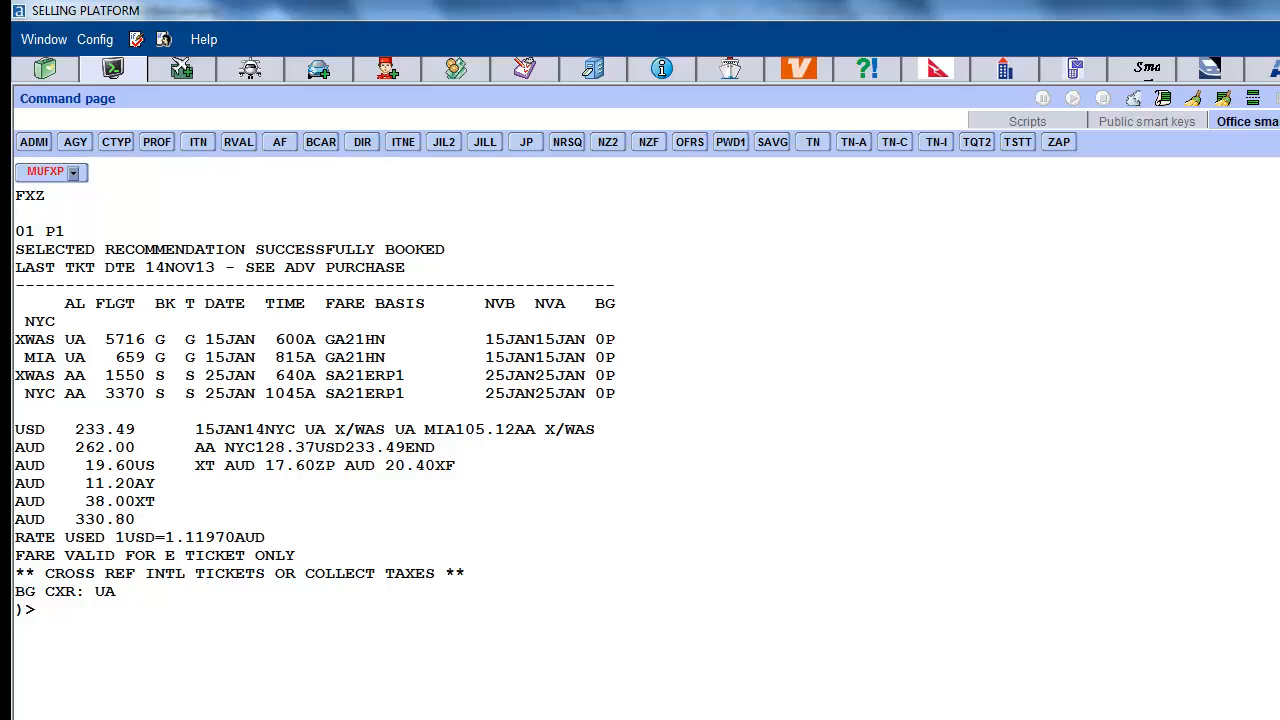
pyautogui.write('RT')
pyautogui.press('Return')
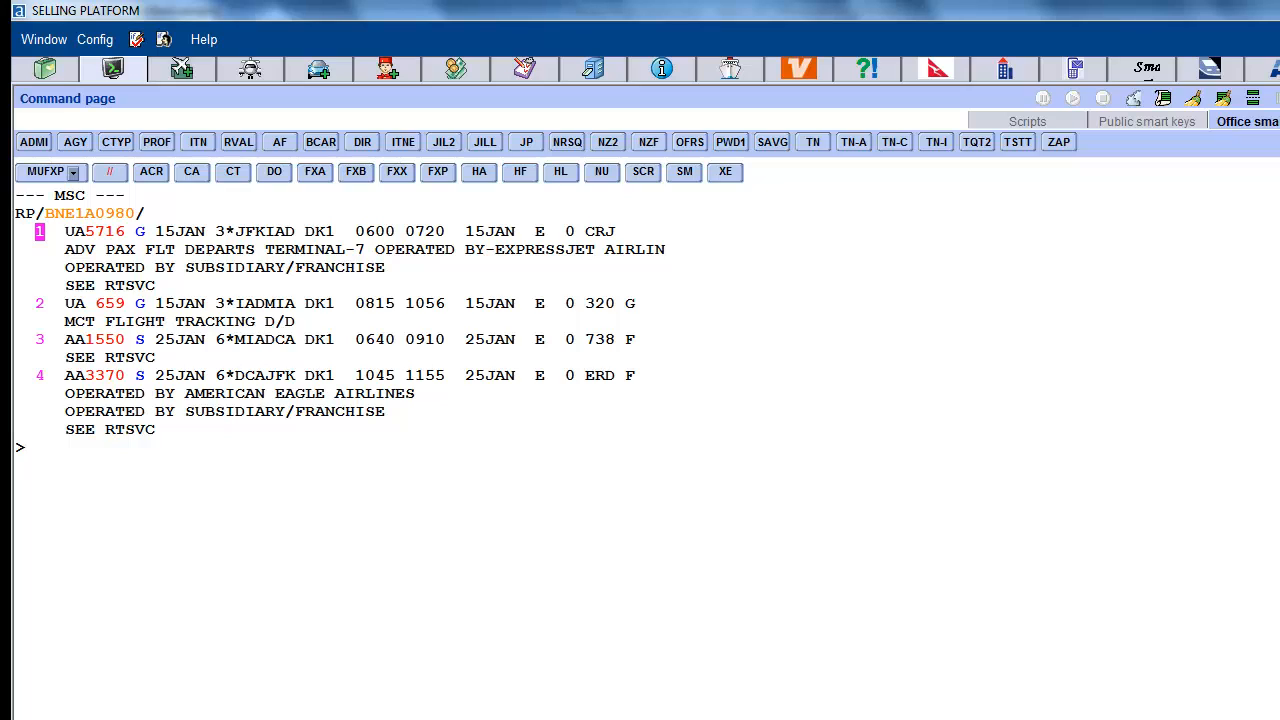
# Ignore the New York–Miami booking and clear the command page.
pyautogui.write('IG')
pyautogui.press('Return')
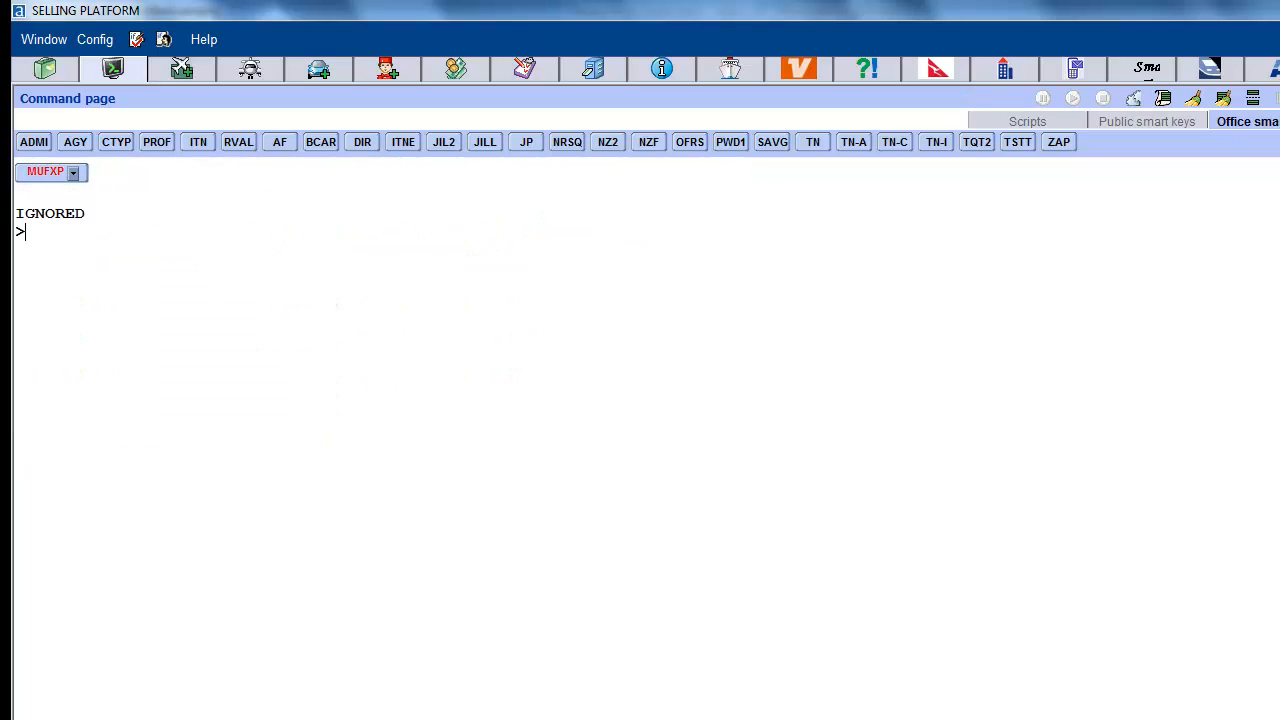
pyautogui.press('Pause')
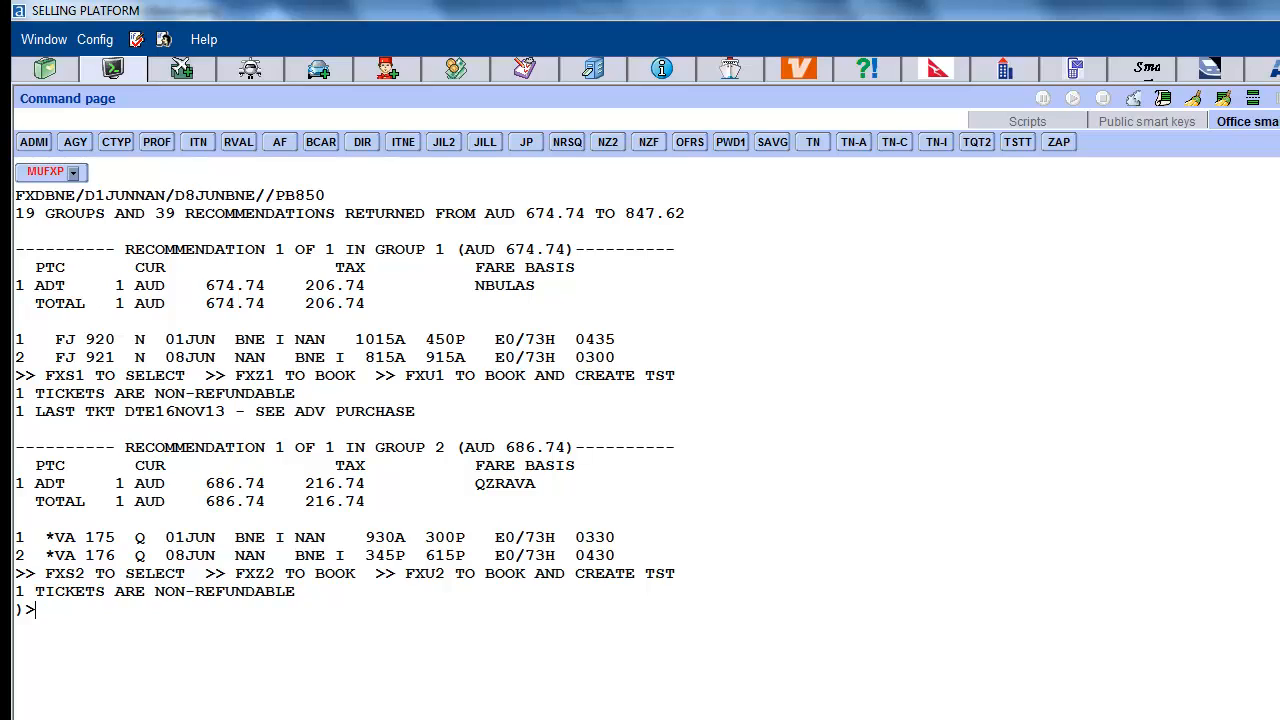
# Book recommendation 1 of the 1 June Brisbane–Nadi return search with FXZ1 and redisplay the booking record.
pyautogui.write('FXZ1')
pyautogui.press('Return')
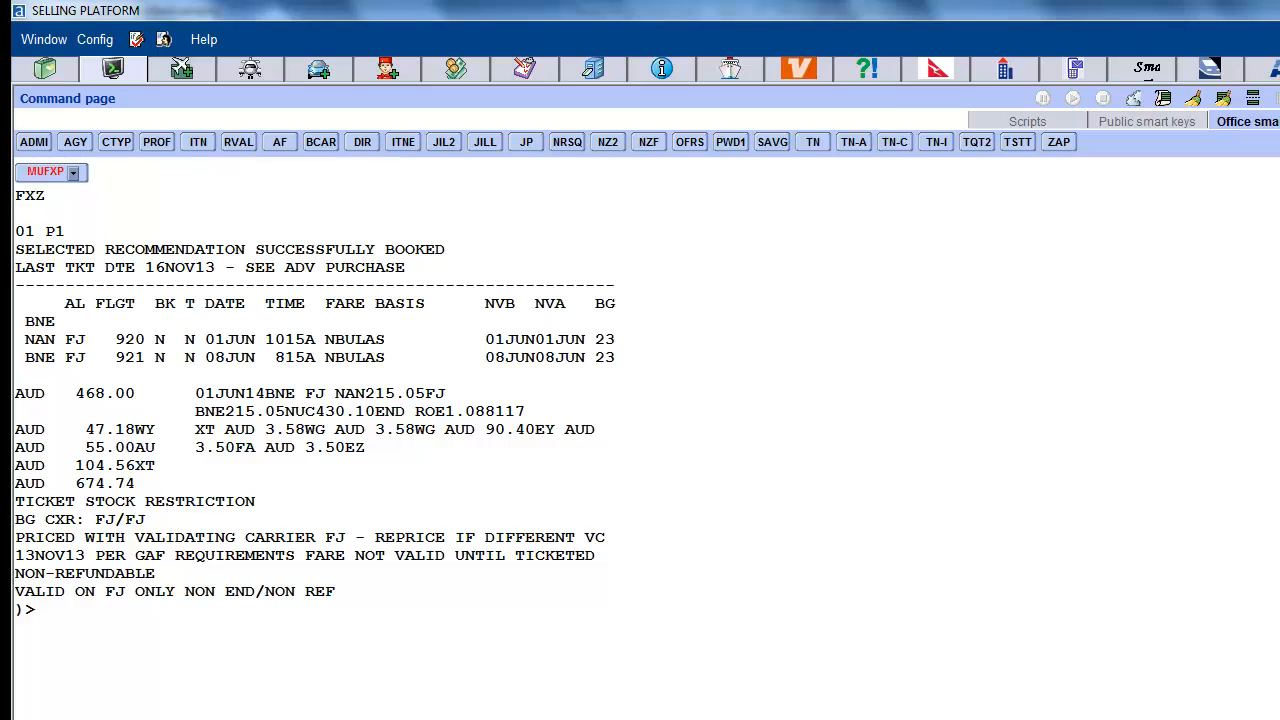
pyautogui.write('RT')
pyautogui.press('Return')
# Add the passenger's name and title to the June Brisbane–Nadi booking and price it with FXP.
pyautogui.write('NM1')
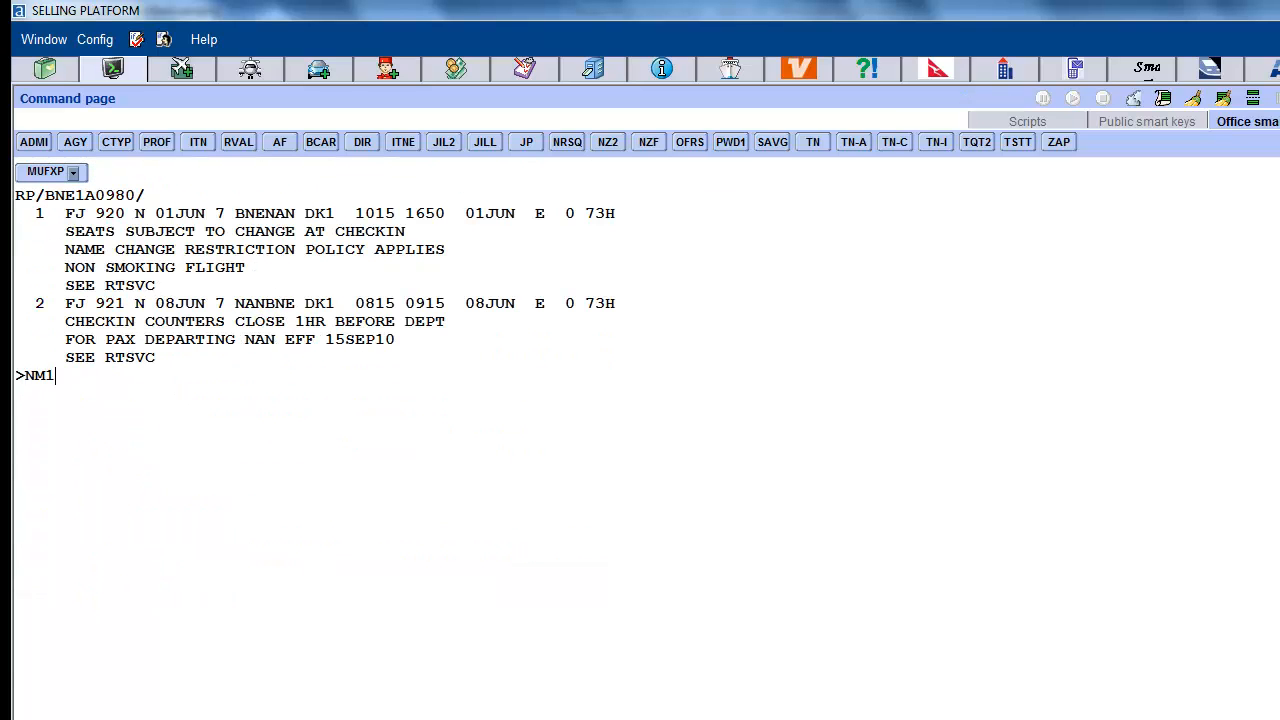
pyautogui.write('PERSON/ONE MR')
pyautogui.press('Return')
pyautogui.write('FXP')
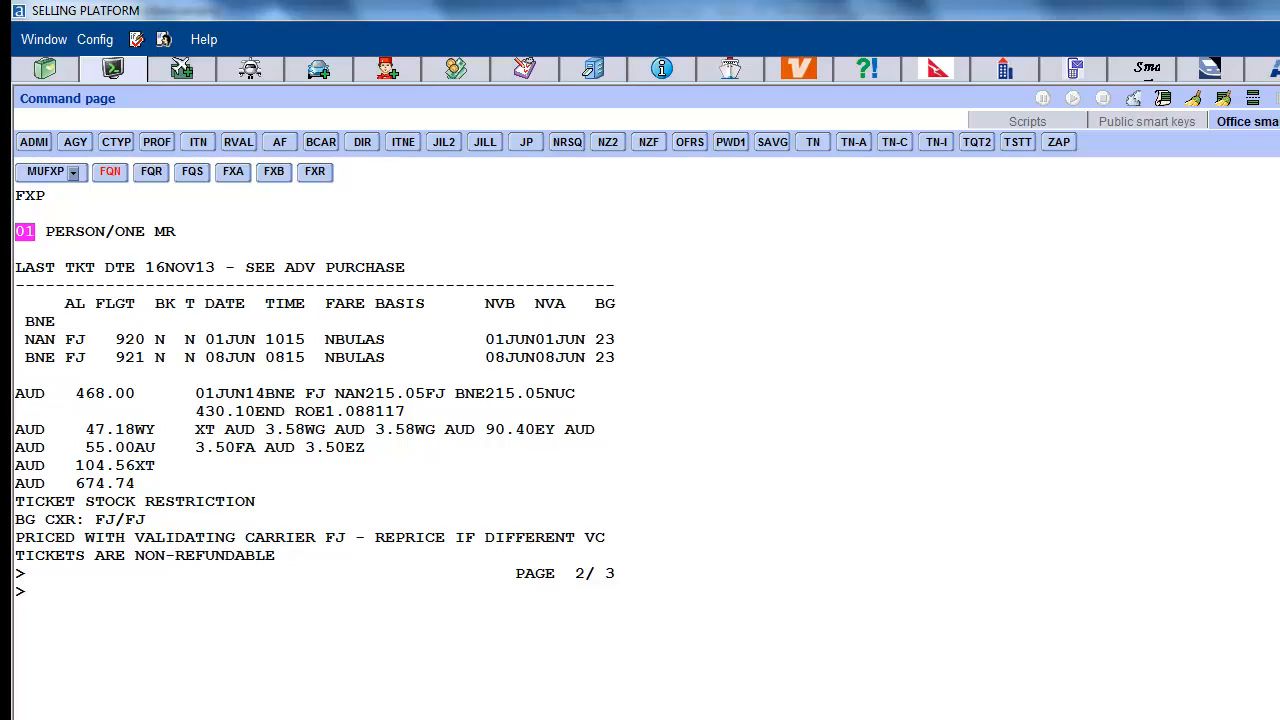
# Display the stored fare record (TST) of the June Brisbane–Nadi booking with TQT, and ignore the booking.
pyautogui.write('TQT')
pyautogui.press('Return')
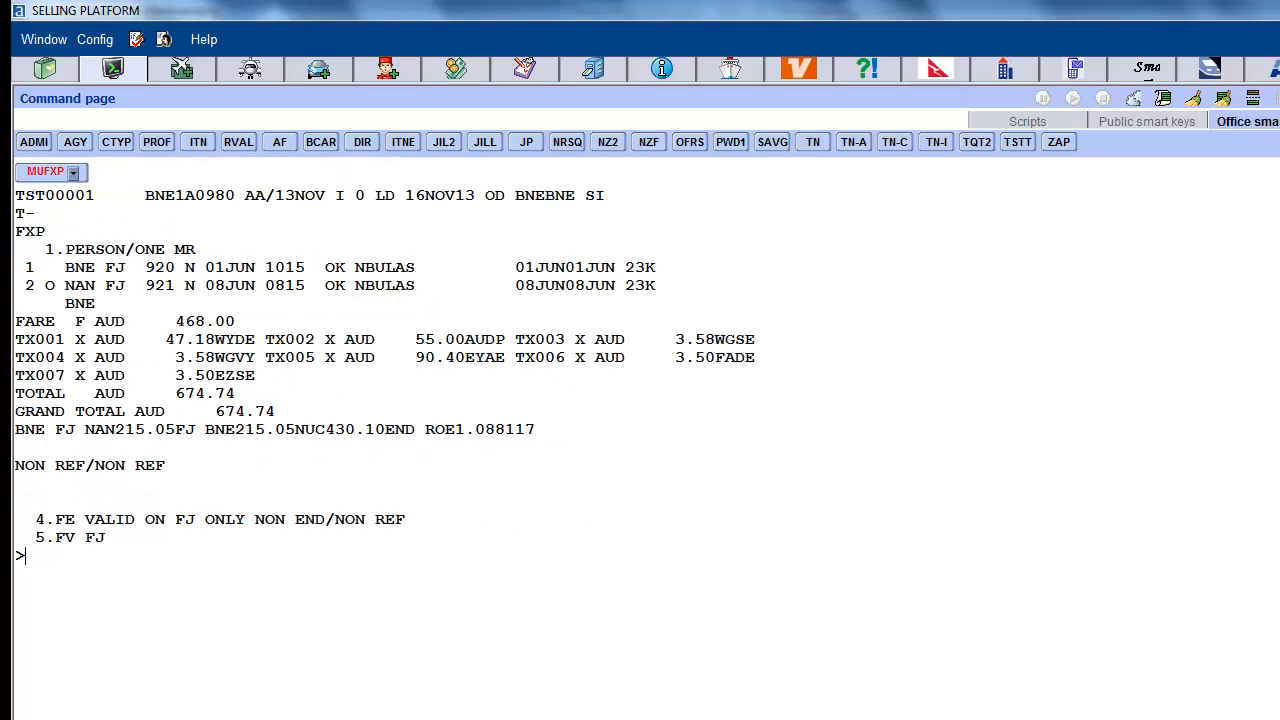
pyautogui.write('IG')
pyautogui.press('Return')
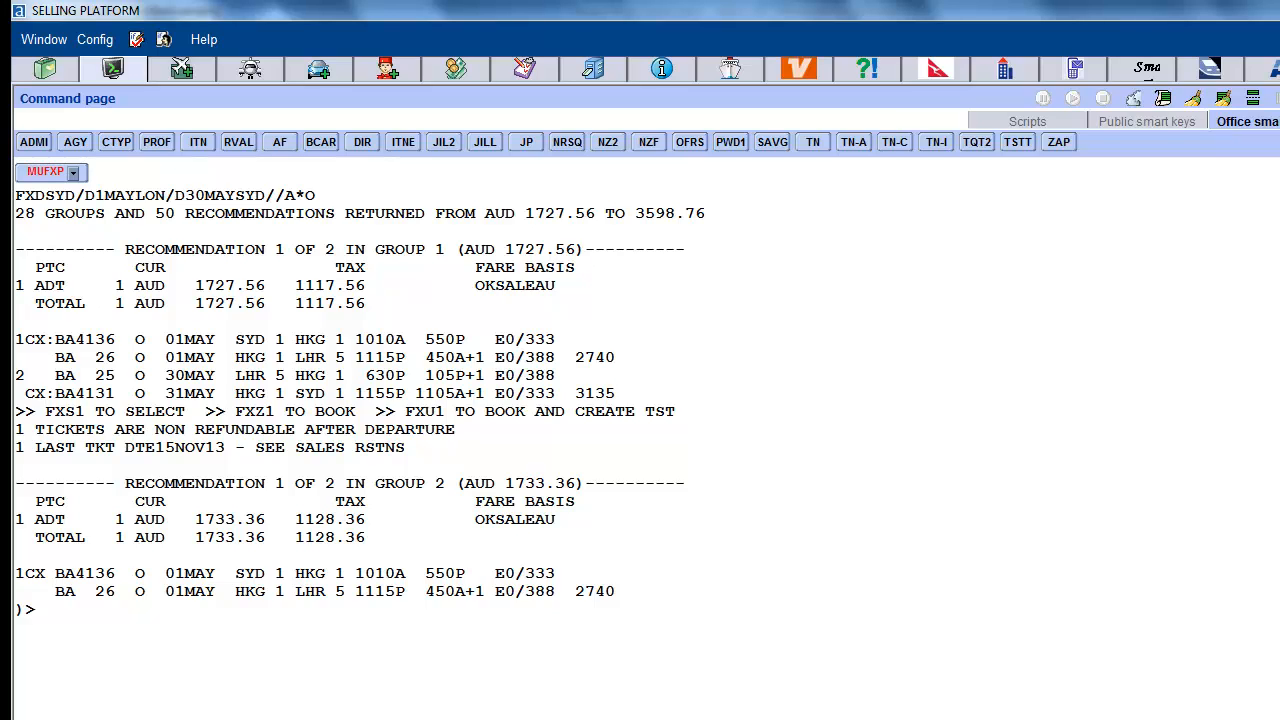
# Book recommendation 1 of the Sydney–London return search with FXZ1.
pyautogui.write('FXZ1')
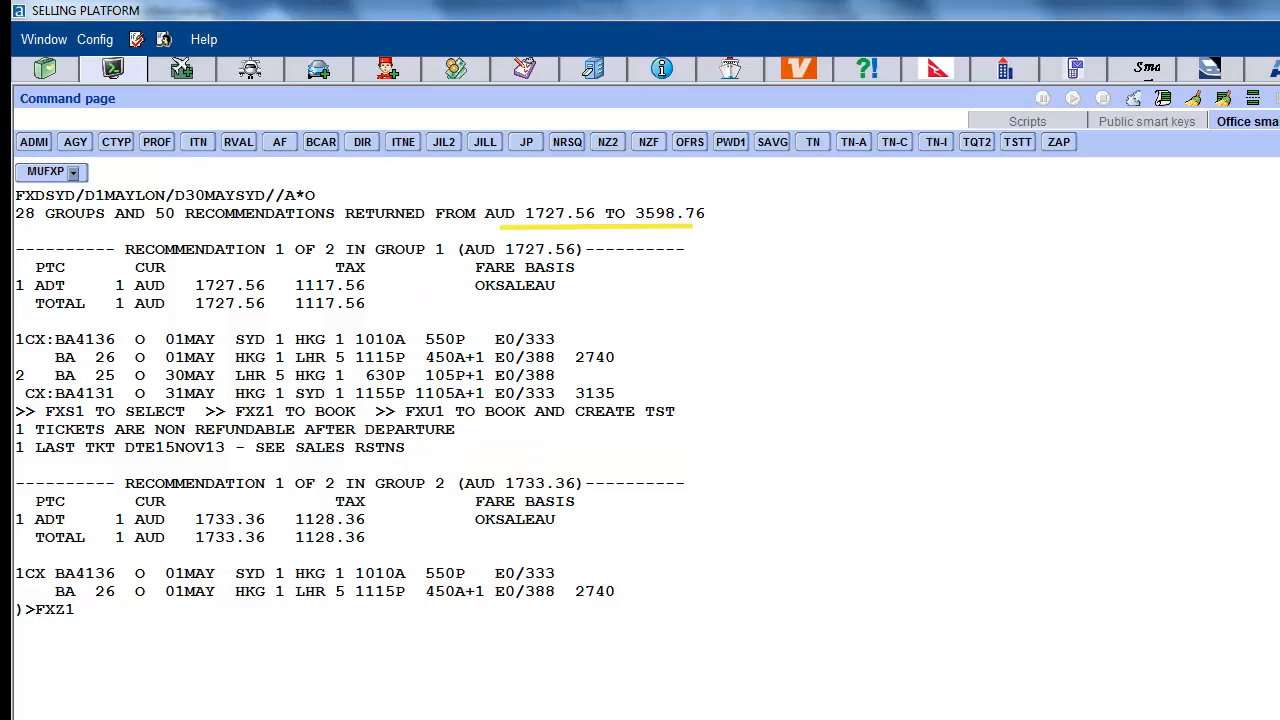
pyautogui.press('Return')
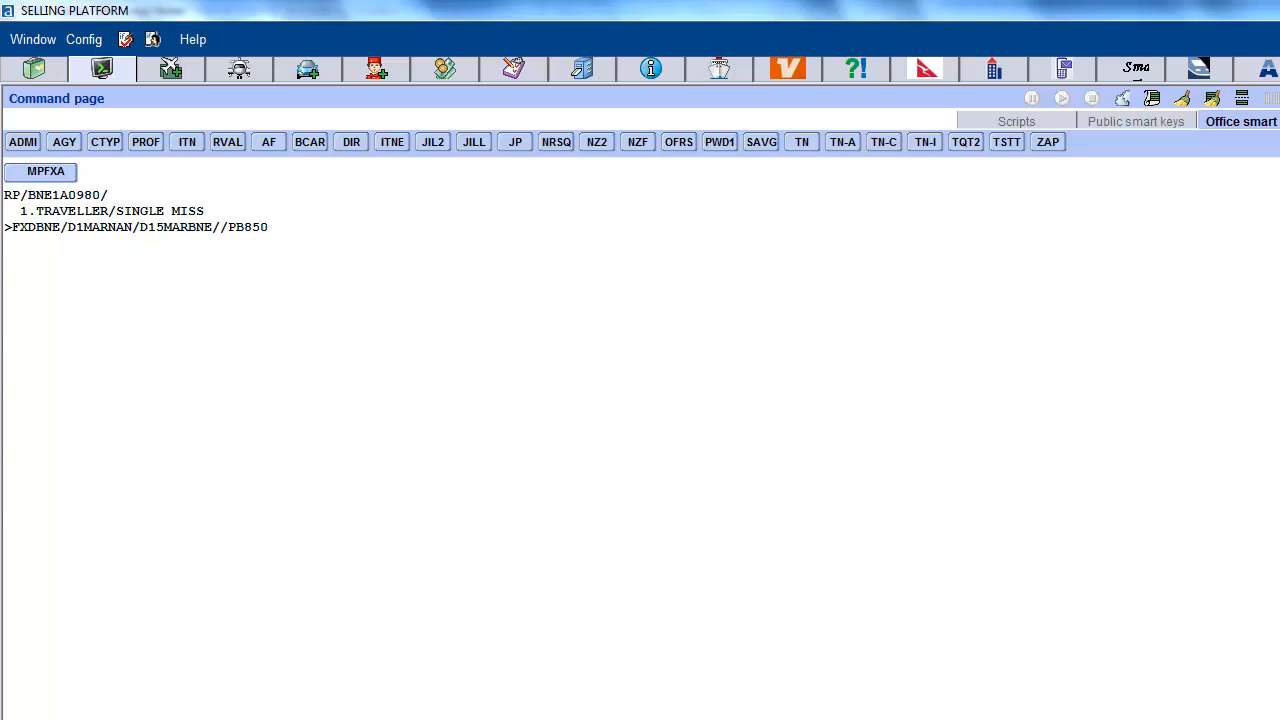
# Search Brisbane–Nadi return fares for 1 and 15 March with option PB850, and book recommendation 1 with a TST using FXU1.
pyautogui.press('Return')
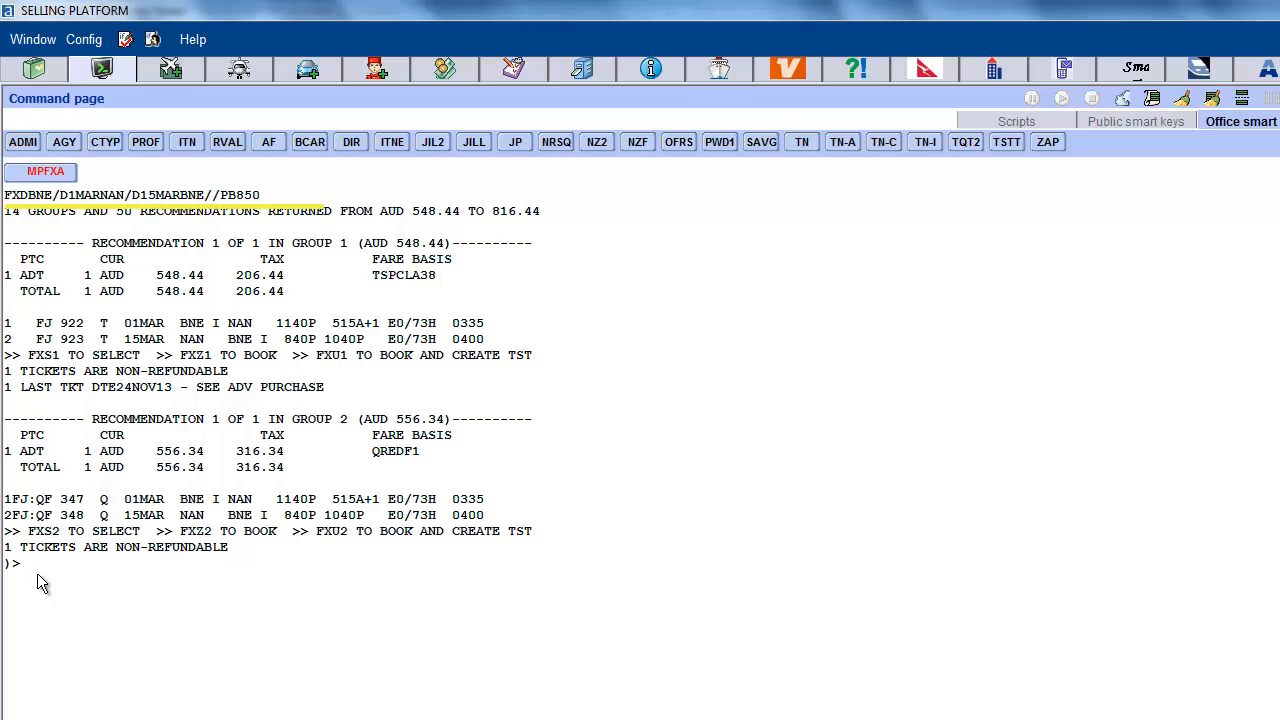
pyautogui.write('FXU1')
pyautogui.press('Return')
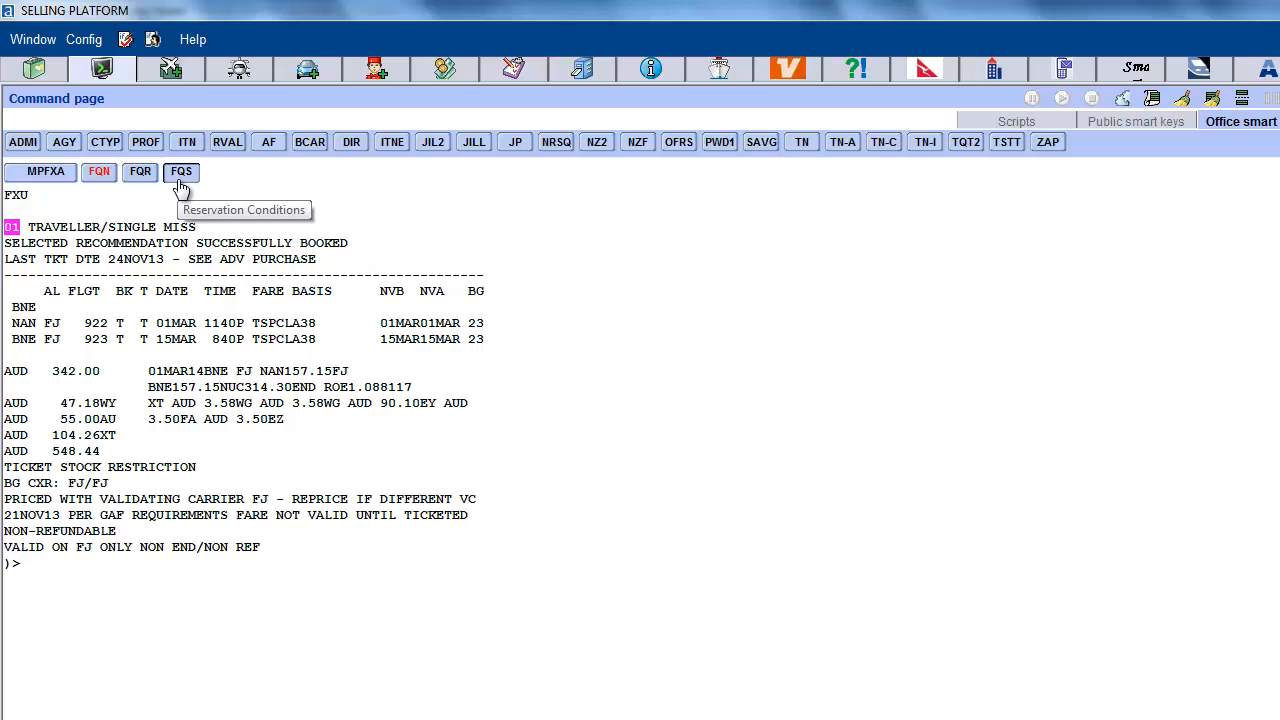
# Display the fare notes for the Brisbane–Nadi fare component, FQN 1-1.
pyautogui.click(99, 173)
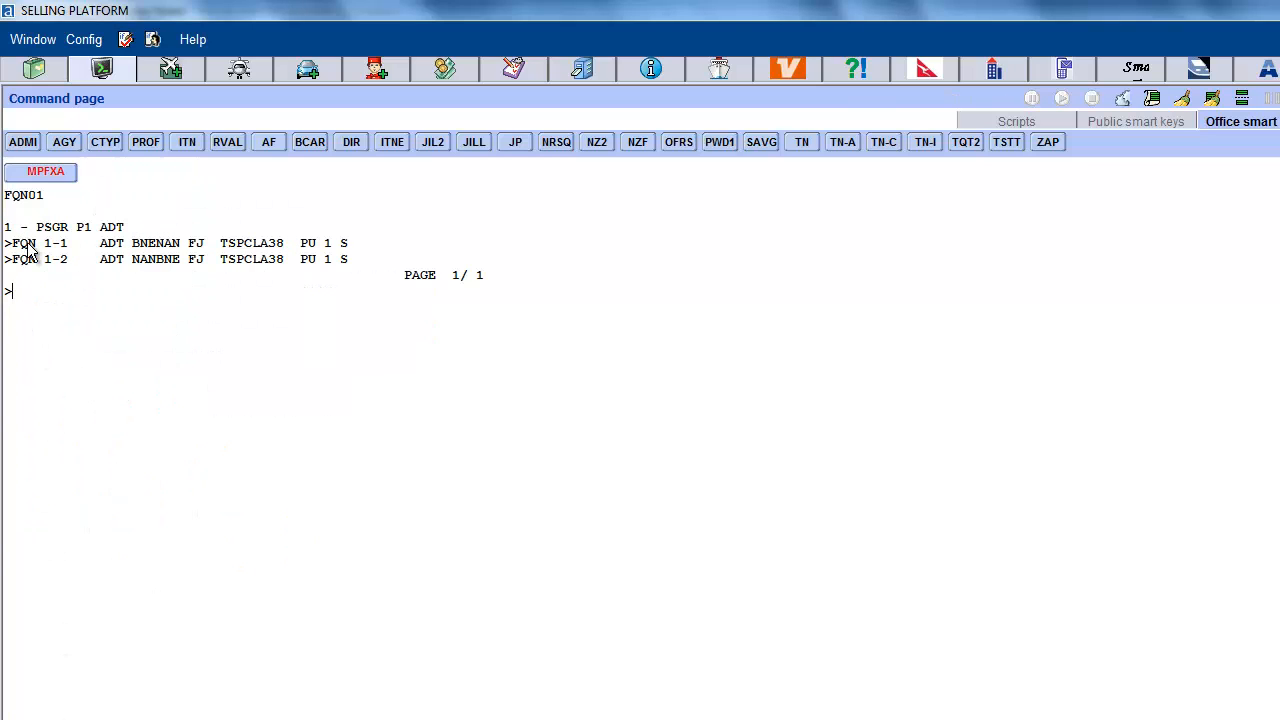
pyautogui.click(26, 245)
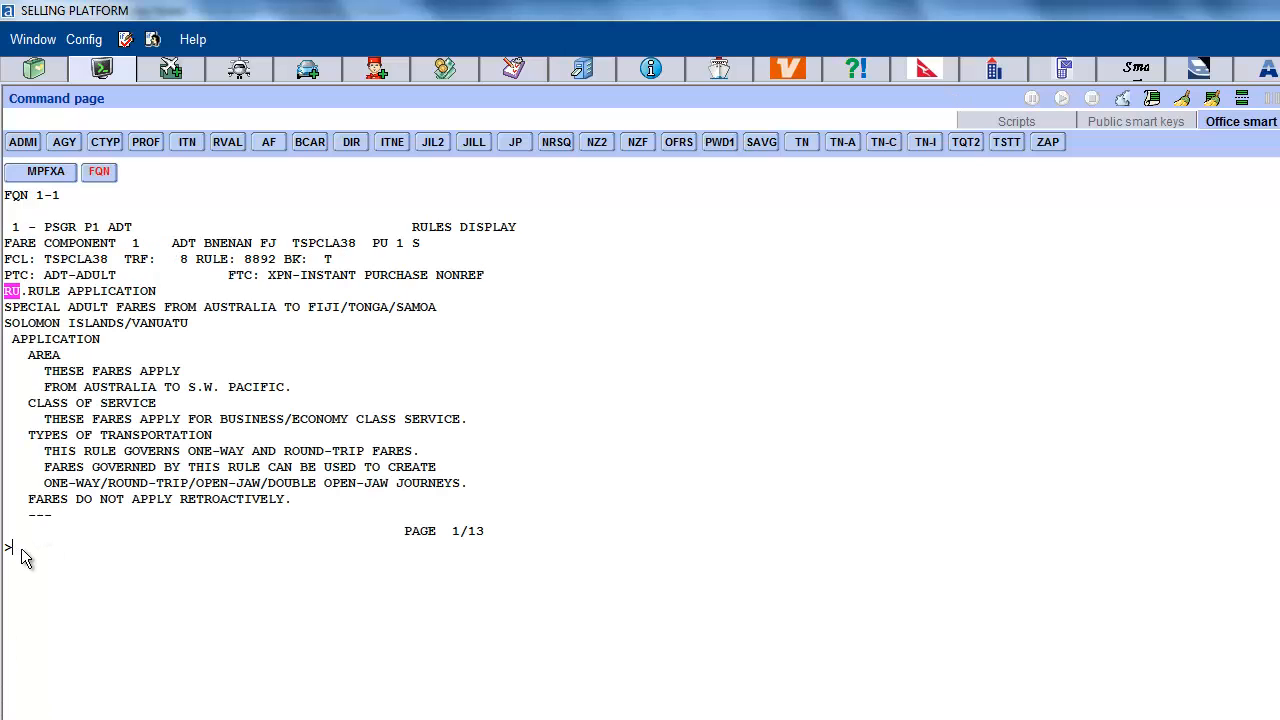
# Redisplay the March Brisbane–Nadi booking record and display its stored fare record (TST) with TQT.
pyautogui.write('RT')
pyautogui.press('Return')
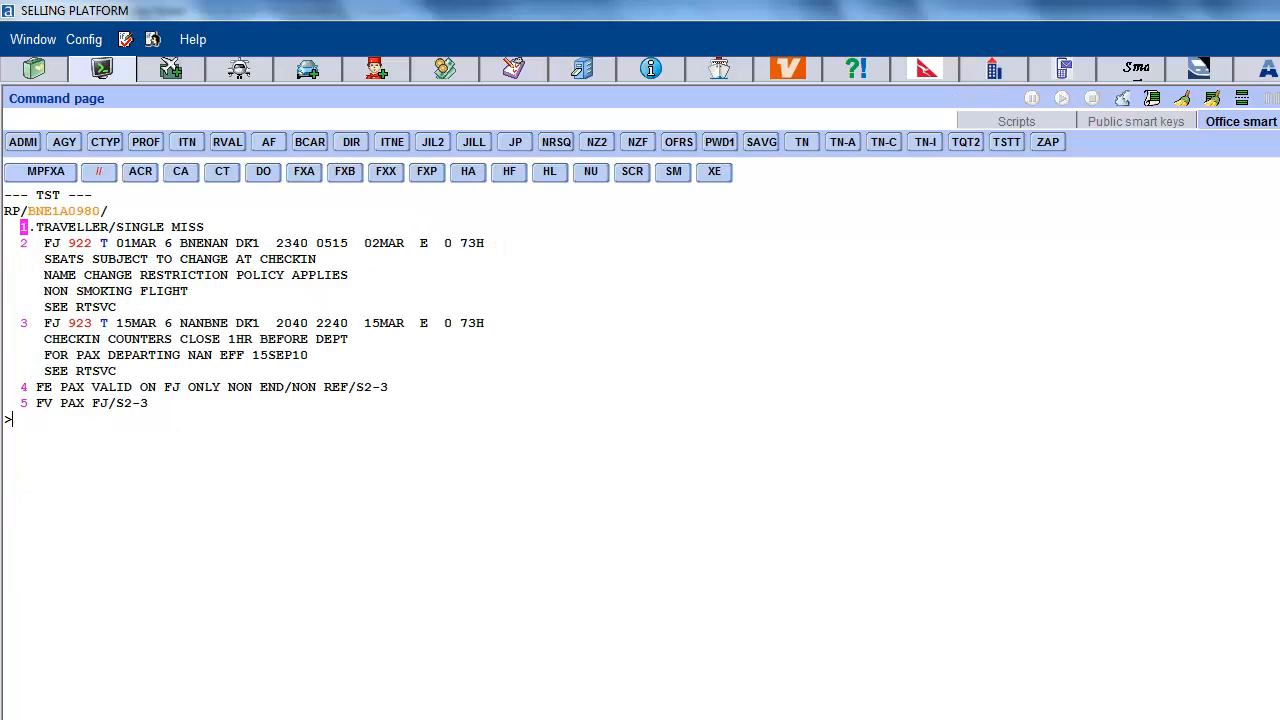
pyautogui.write('TQT')
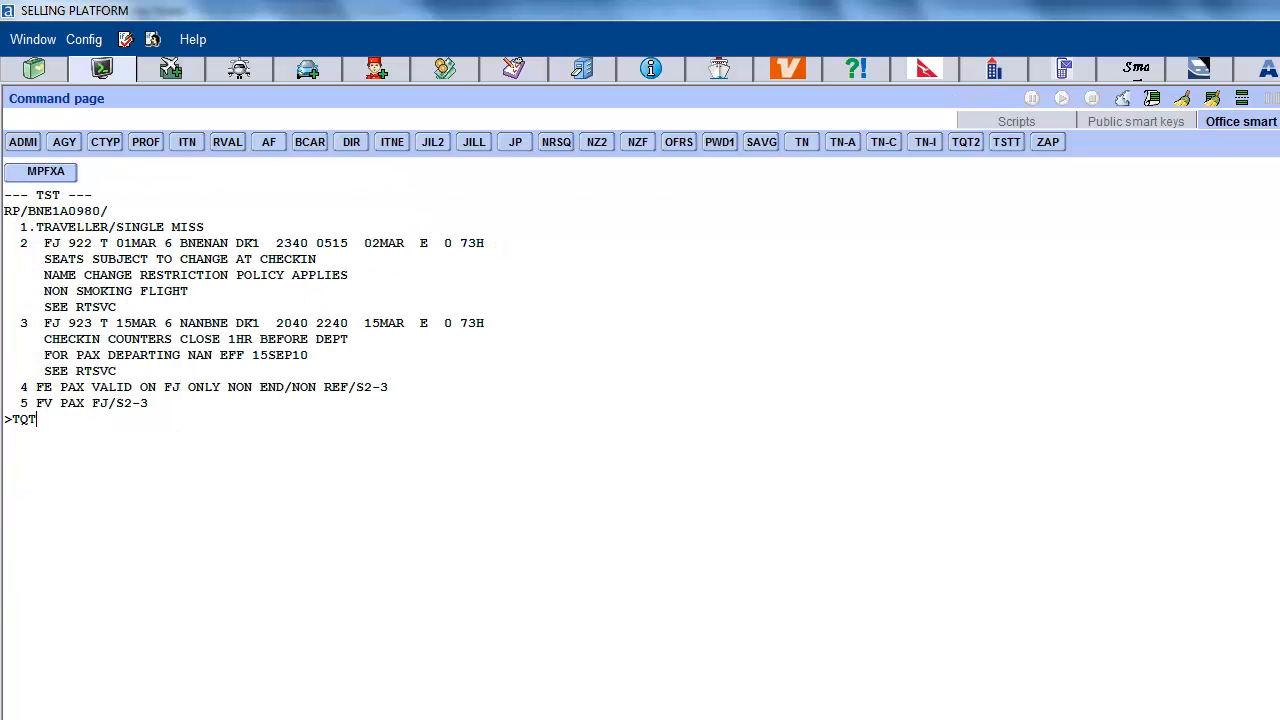
pyautogui.press('Return')
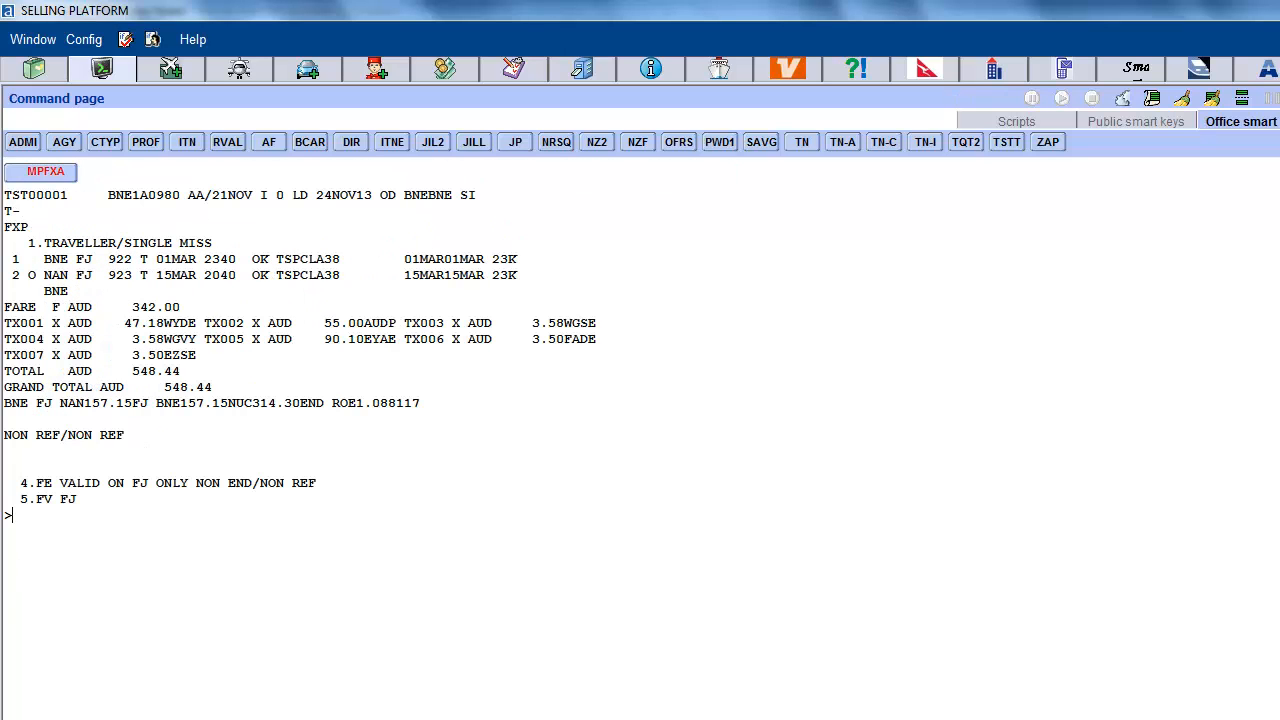